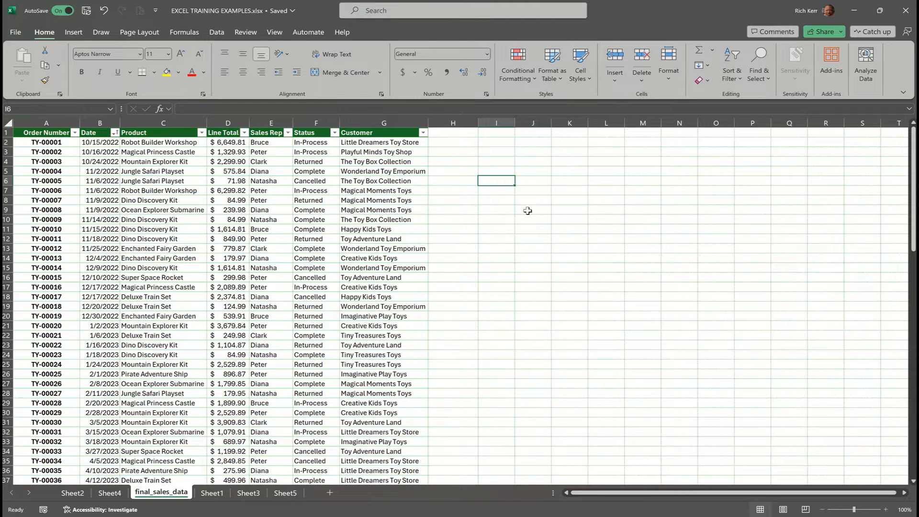
# Open the sales table's design settings to check the table name.
pyautogui.click(167, 173)
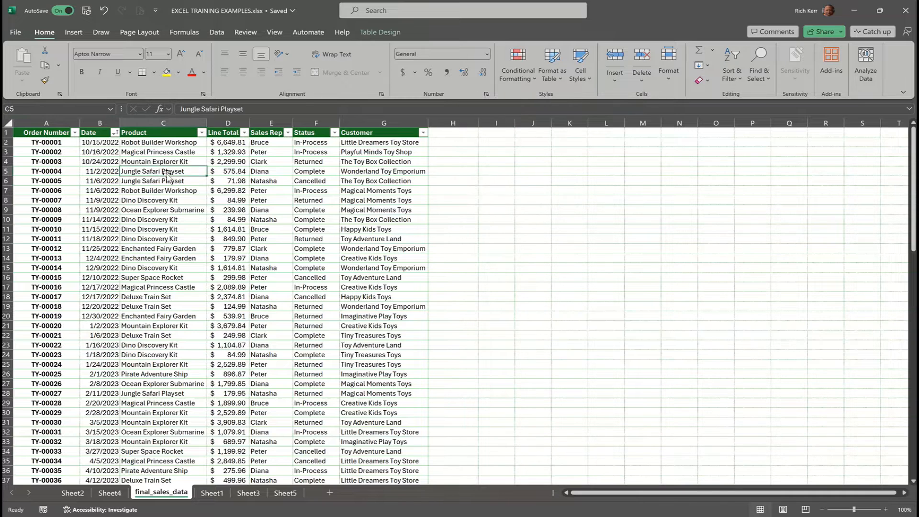
pyautogui.click(381, 32)
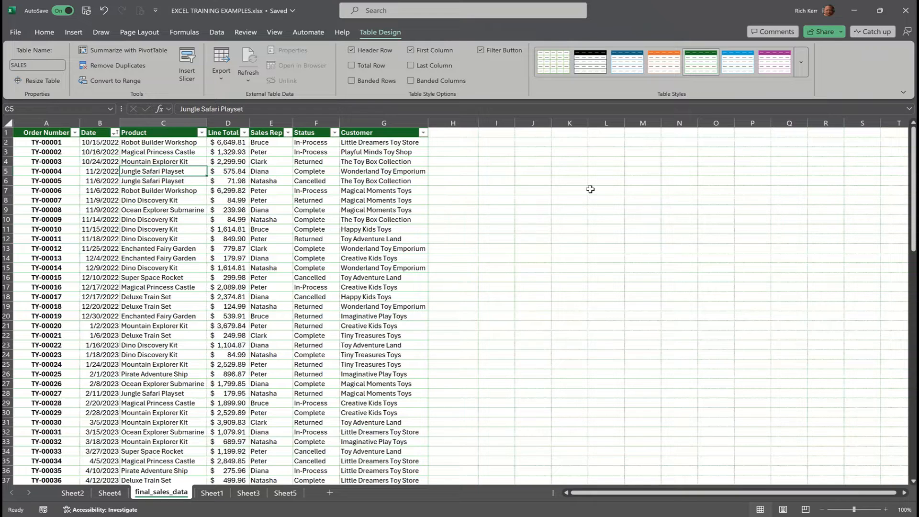
# Start a GROUPBY formula in cell I3 with SALES[Sales Rep] as the row fields.
pyautogui.click(511, 153)
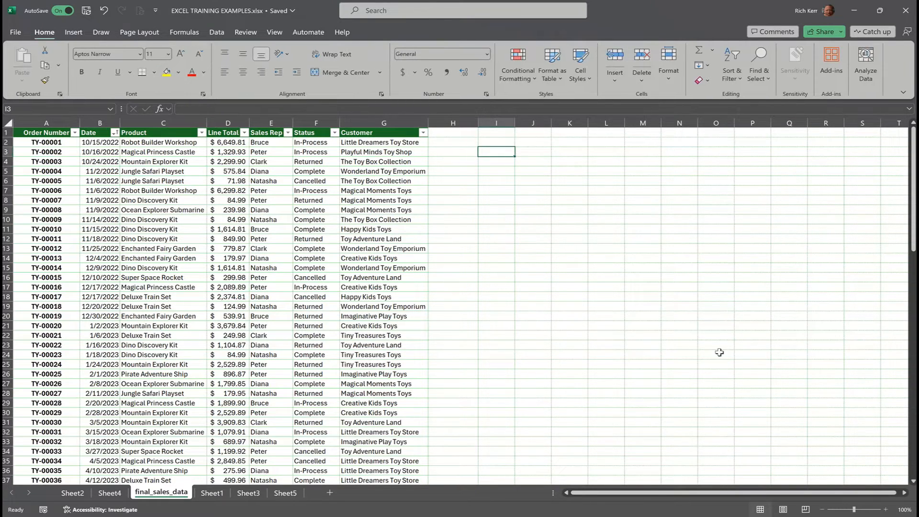
pyautogui.write('=')
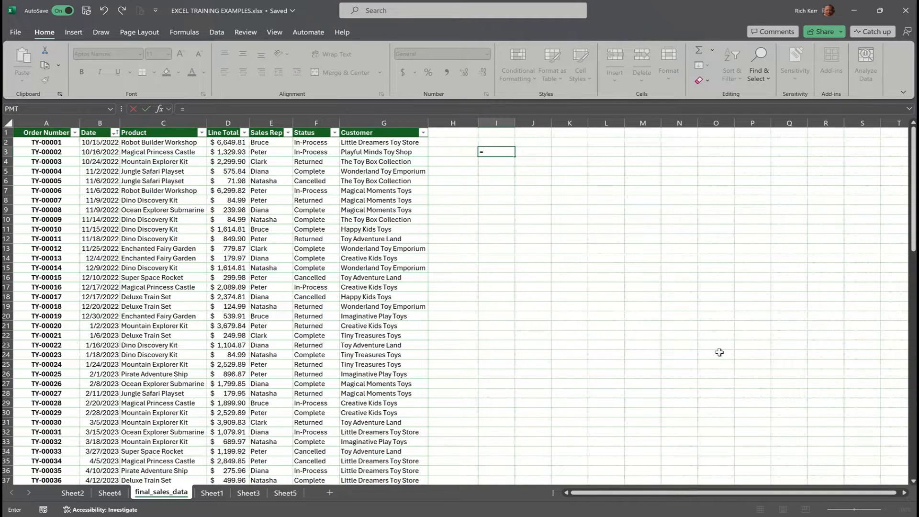
pyautogui.write('GRO')
pyautogui.press('Tab')
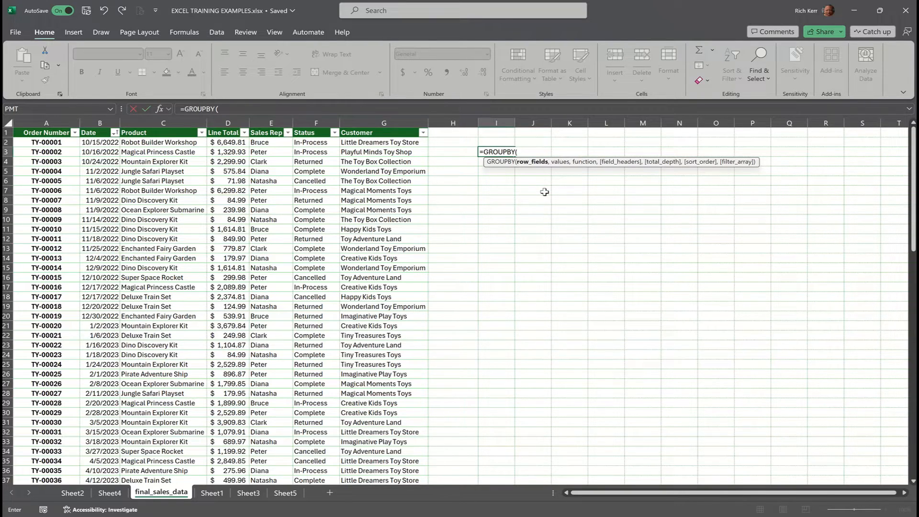
pyautogui.write('sa')
pyautogui.press('BackSpace')
pyautogui.press('BackSpace')
pyautogui.press('BackSpace')
pyautogui.write('sa')
pyautogui.press('Tab')
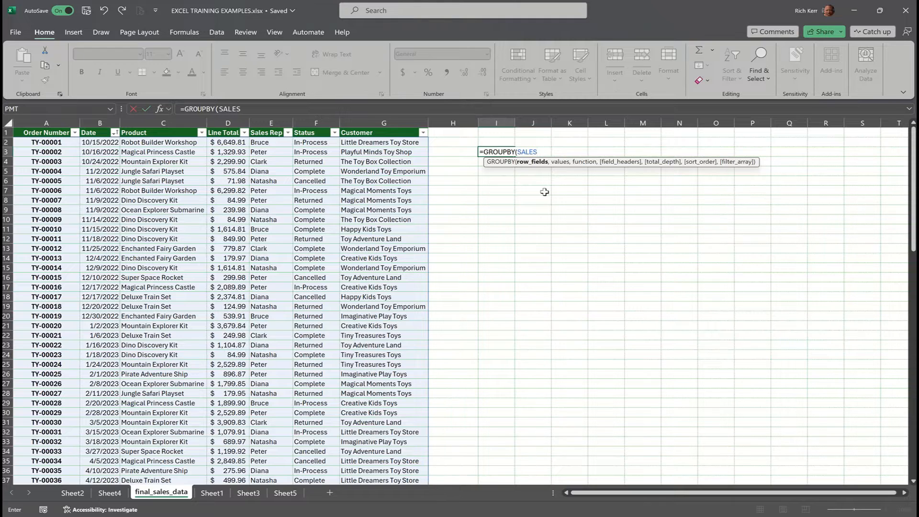
pyautogui.write('[')
pyautogui.write('sal')
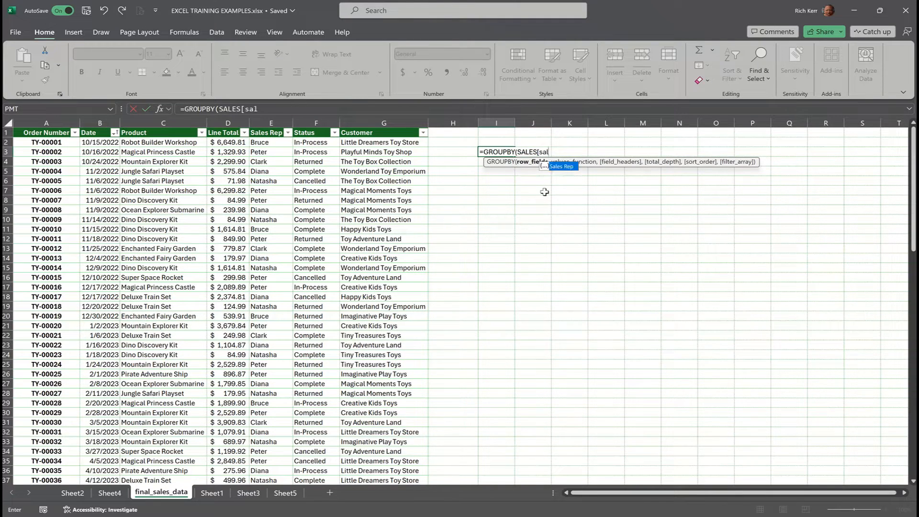
pyautogui.press('Tab')
pyautogui.write(']')
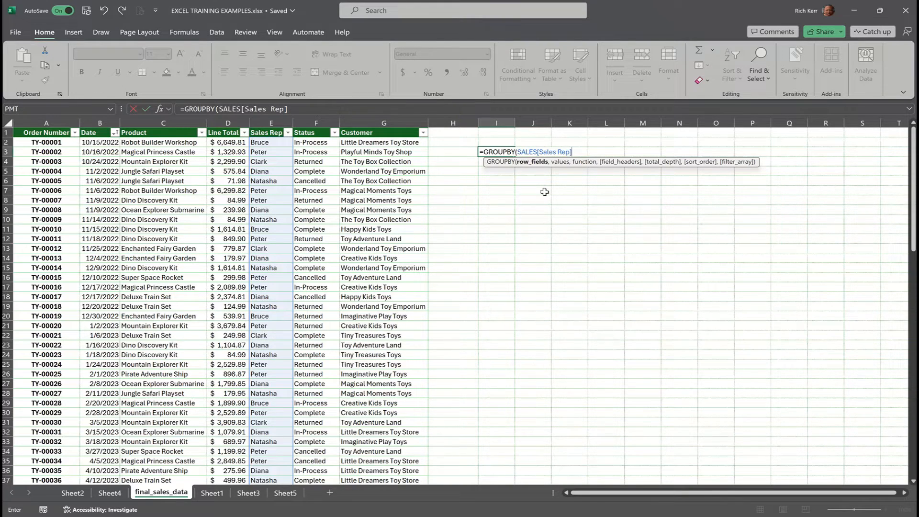
# Add SALES[Line Total] as the values argument of the GROUPBY formula in I3.
pyautogui.write(',')
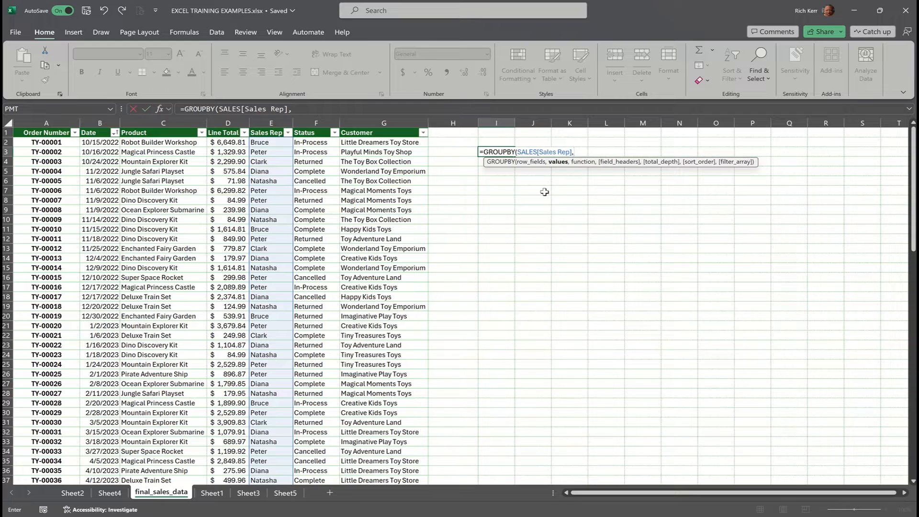
pyautogui.write('sales')
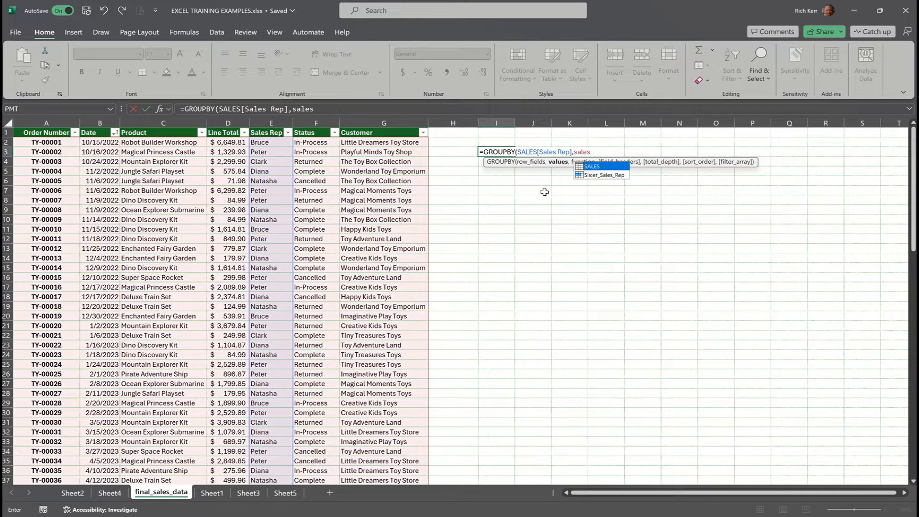
pyautogui.press('Tab')
pyautogui.write('[L')
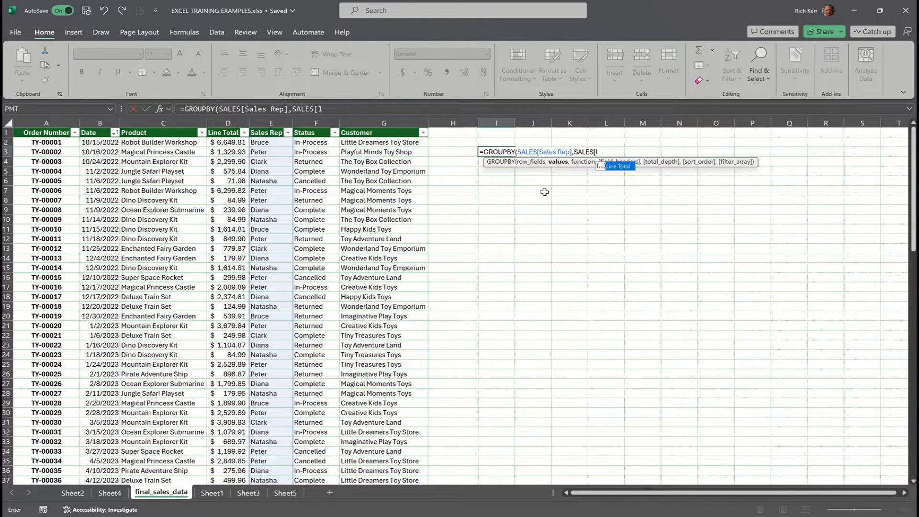
pyautogui.press('Tab')
pyautogui.write(']')
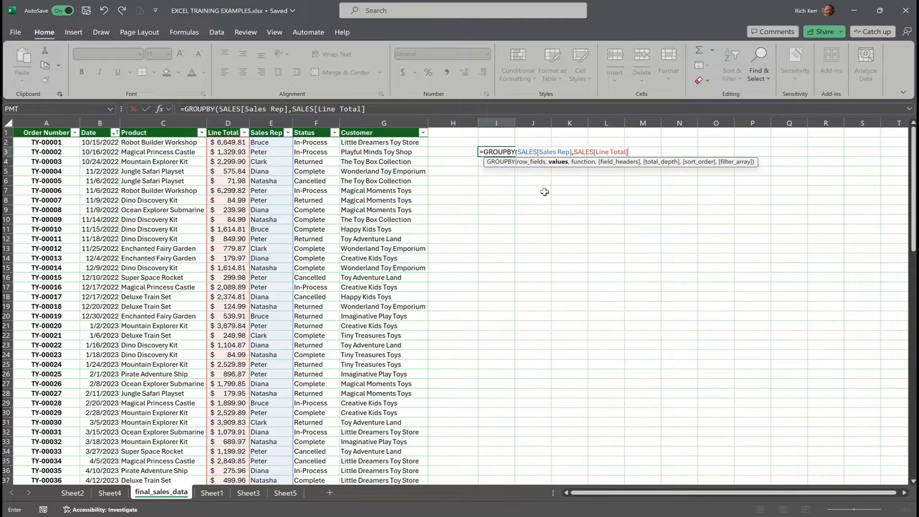
# Set SUM as the aggregation function and enter the completed GROUPBY formula in I3.
pyautogui.write(',')
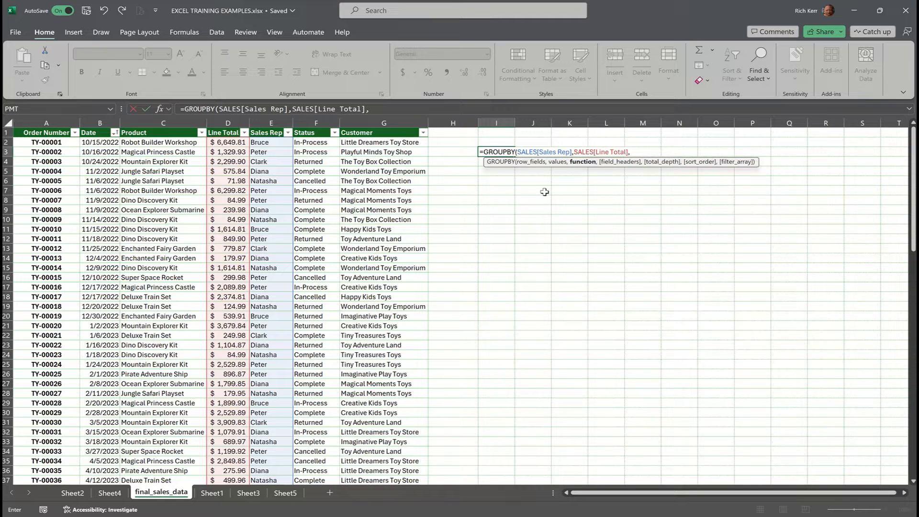
pyautogui.write('SUM)')
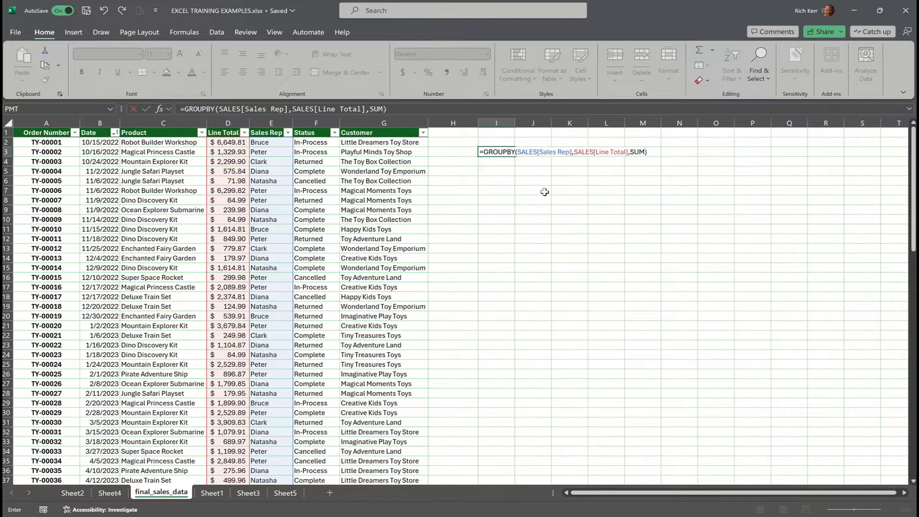
pyautogui.press('BackSpace')
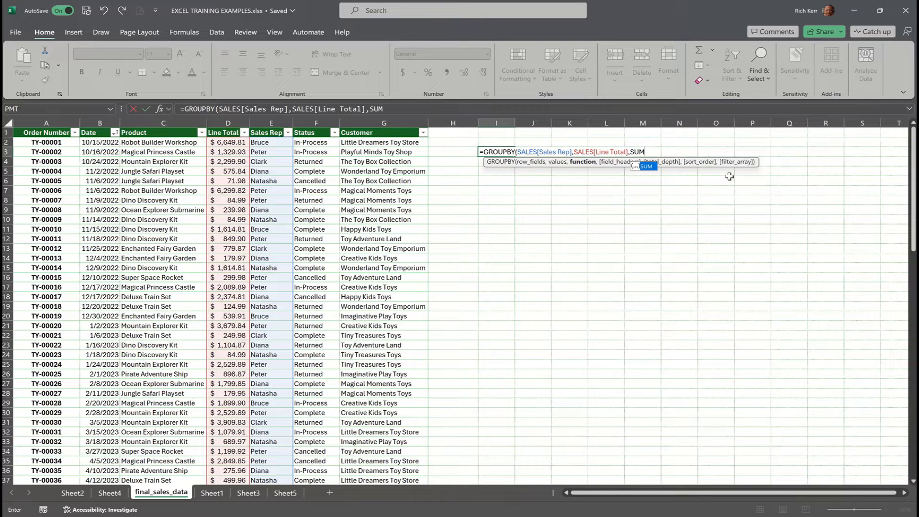
pyautogui.press('Tab')
pyautogui.write(')')
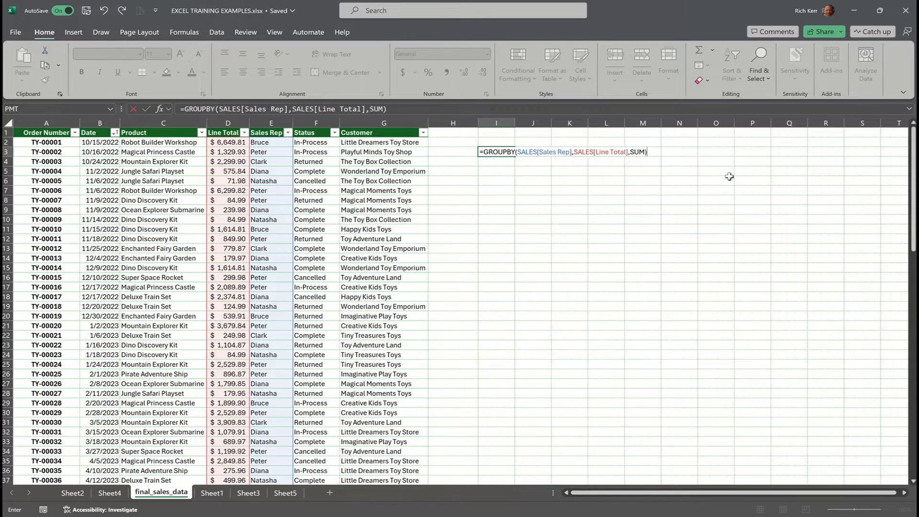
pyautogui.press('Return')
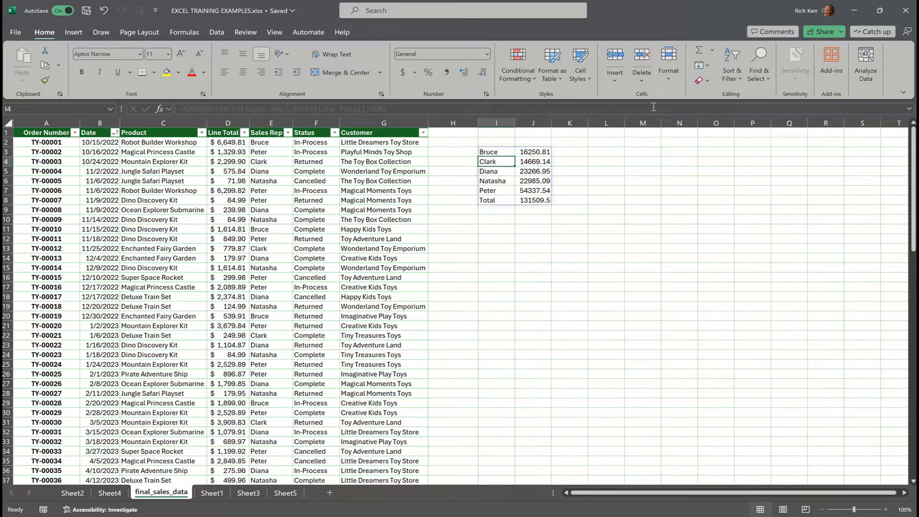
# Enter the headers Sales in I2 and Amount in J2 above the grouped results and make both bold.
pyautogui.click(508, 143)
pyautogui.write('Sales')
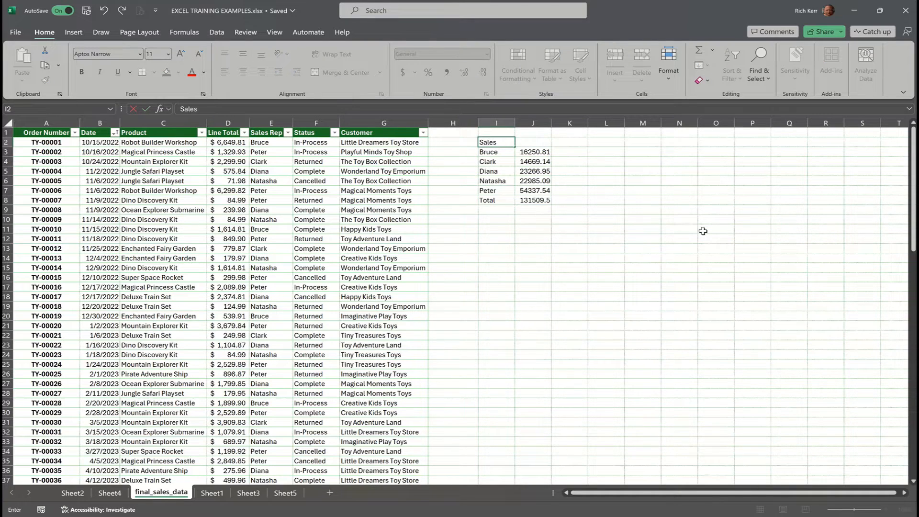
pyautogui.press('Tab')
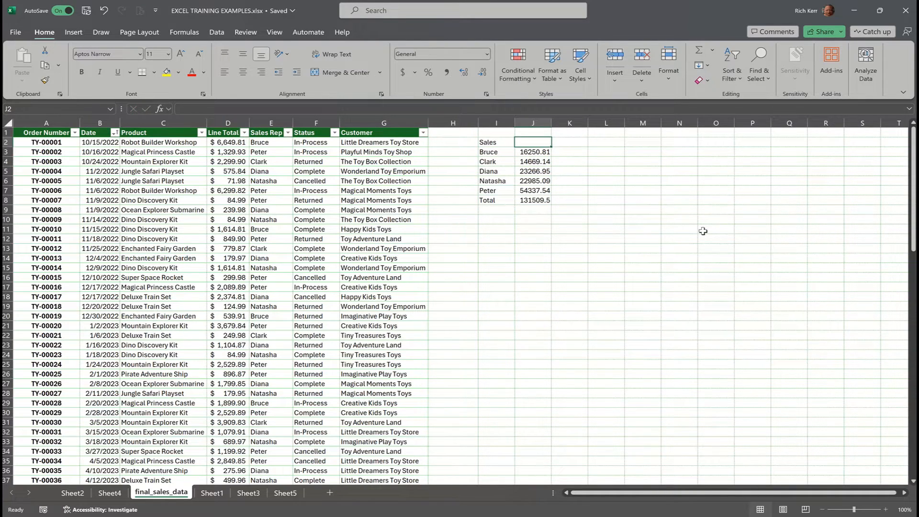
pyautogui.write('Amoun')
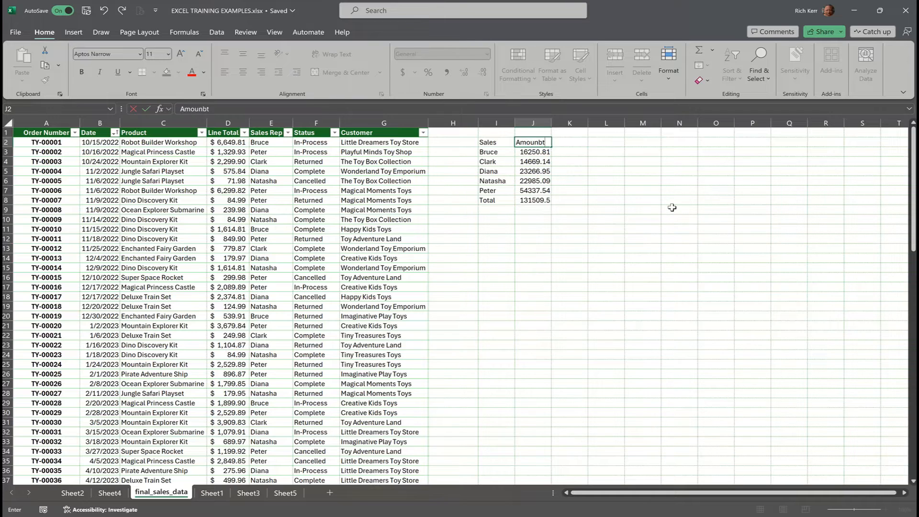
pyautogui.write('t')
pyautogui.hotkey('shift', 'Left')
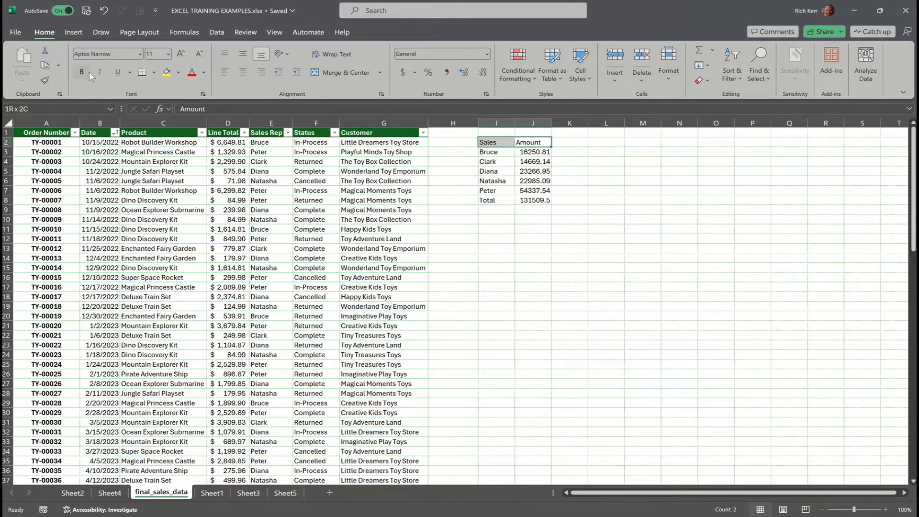
pyautogui.click(89, 74)
# Apply the Accounting number format with a dollar sign to the amounts in J3:J8.
pyautogui.moveTo(533, 151); pyautogui.dragTo(532, 200)
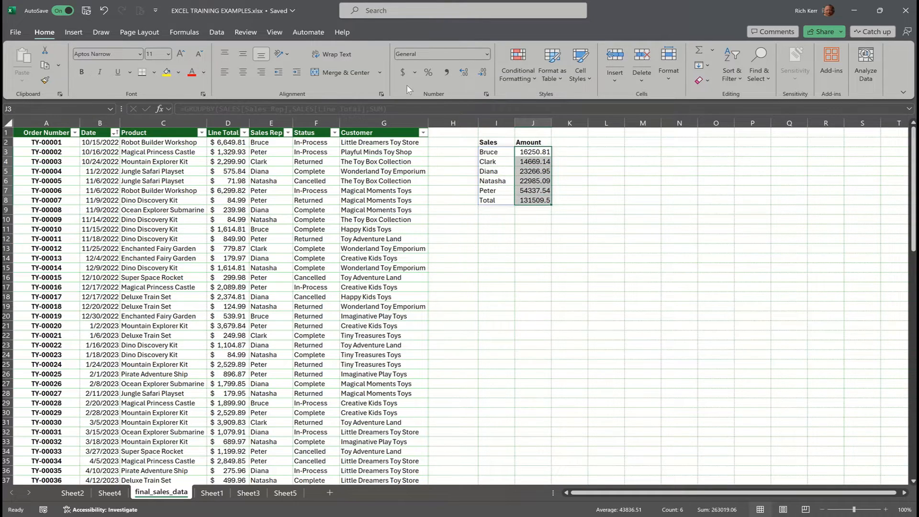
pyautogui.click(402, 72)
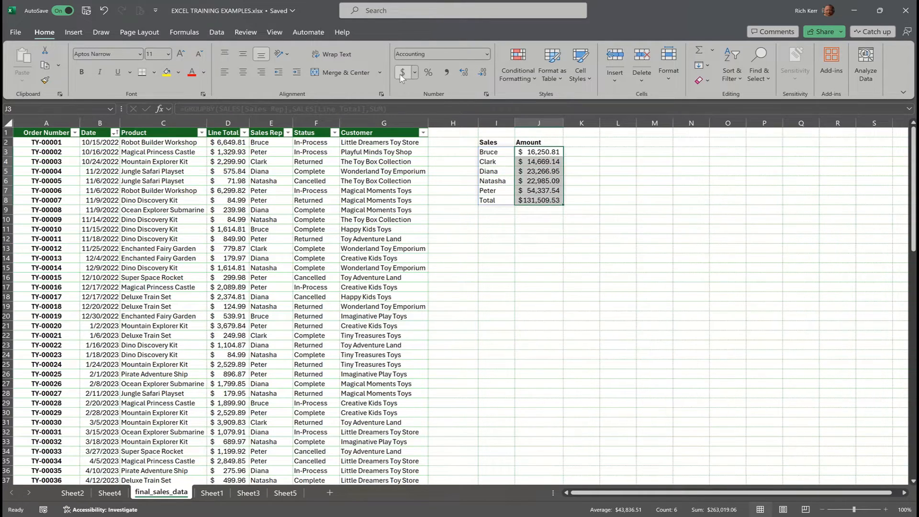
pyautogui.click(549, 211)
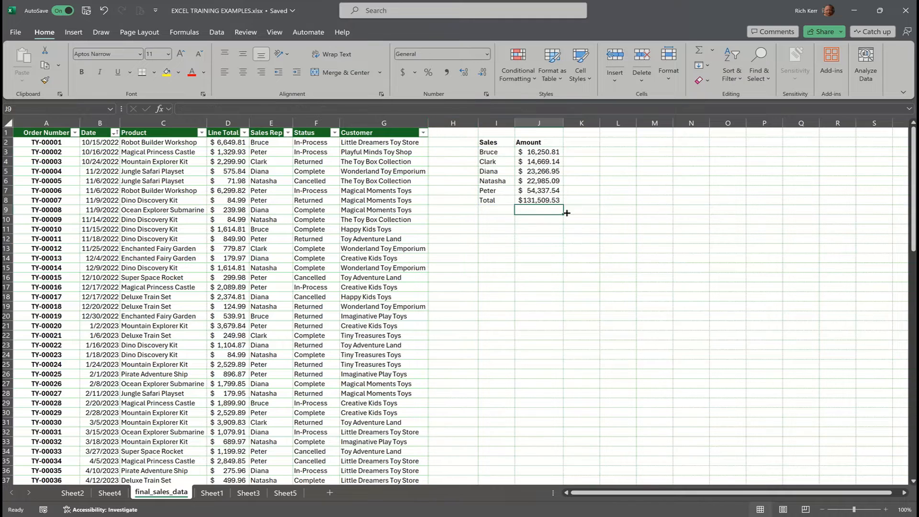
# Start a second GROUPBY formula in cell I11 with sales[Status] as the row fields.
pyautogui.click(500, 231)
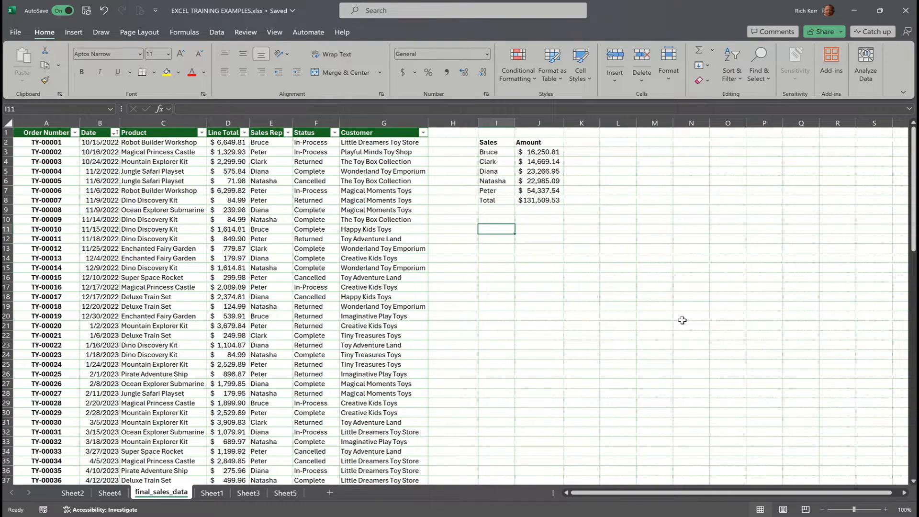
pyautogui.write('g')
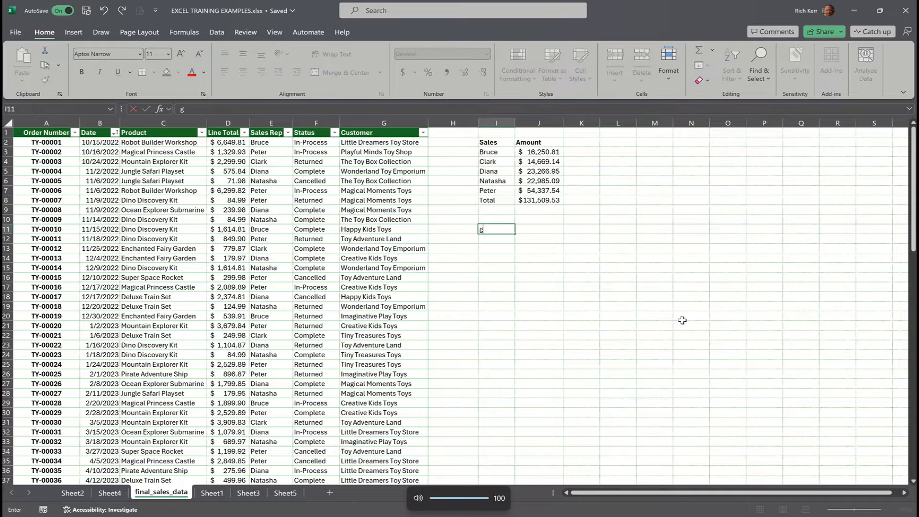
pyautogui.press('BackSpace')
pyautogui.write('=group')
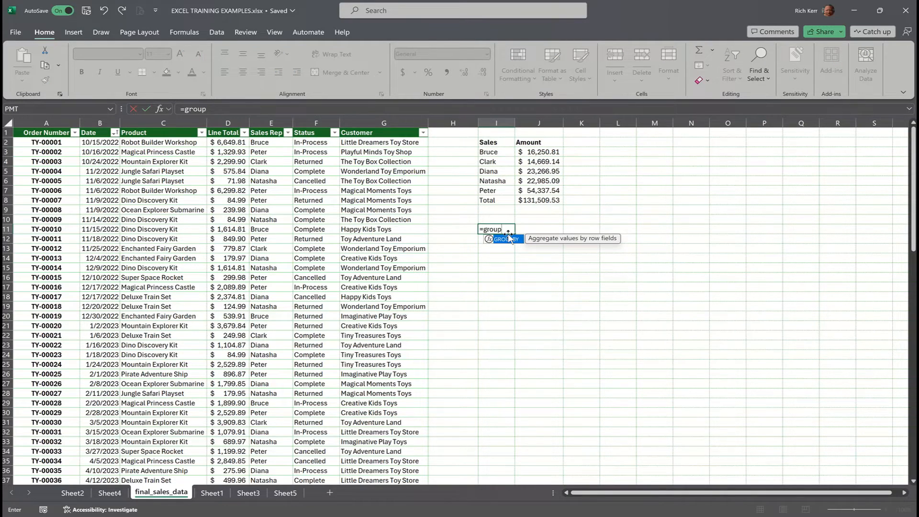
pyautogui.doubleClick(509, 238)
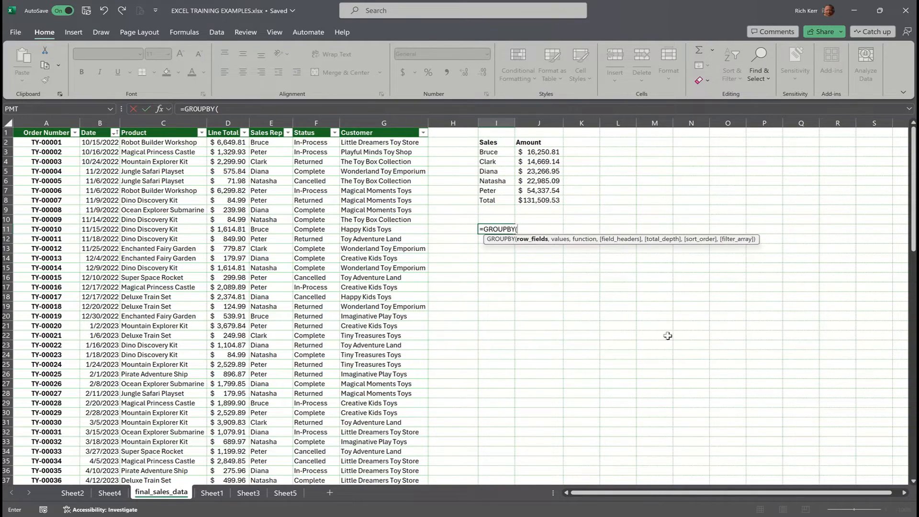
pyautogui.write('sales')
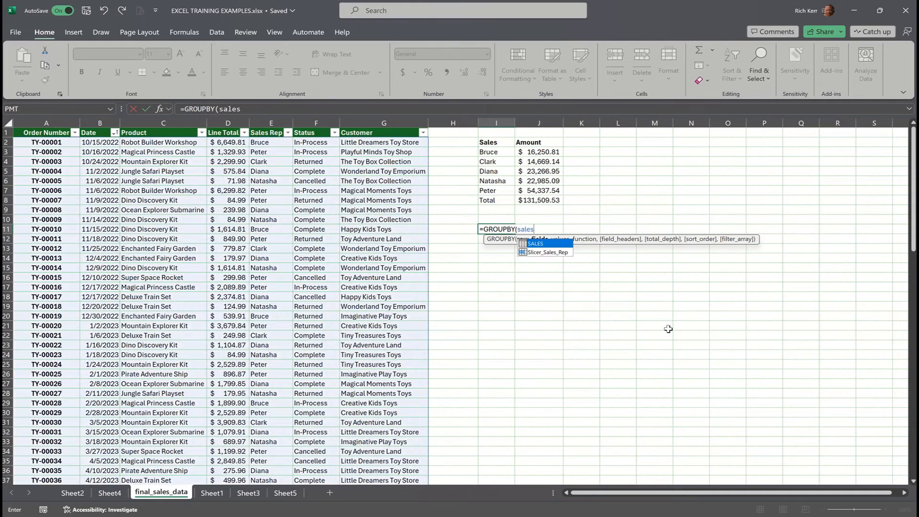
pyautogui.write('[')
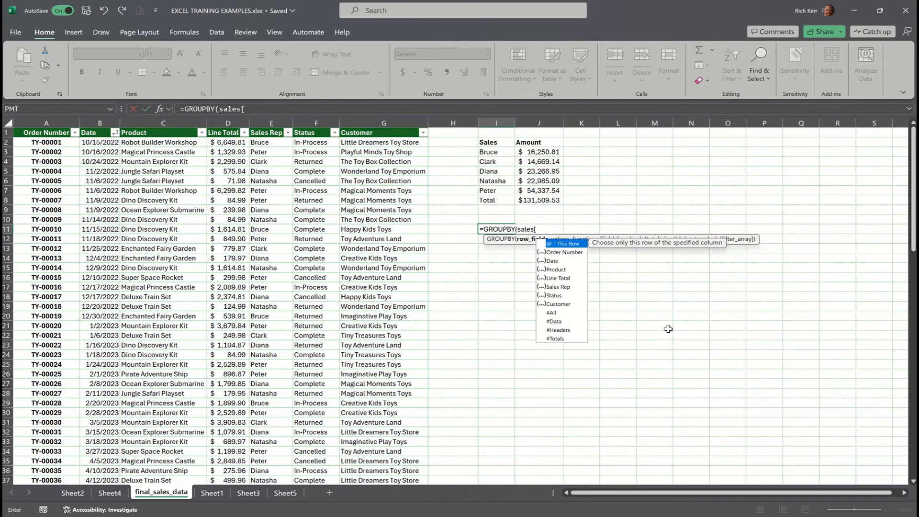
pyautogui.write('St')
pyautogui.press('Tab')
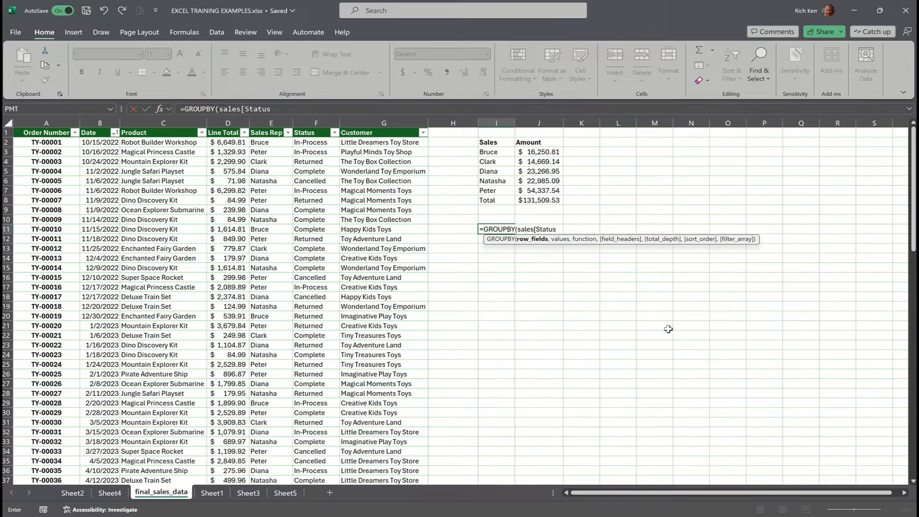
pyautogui.write('],')
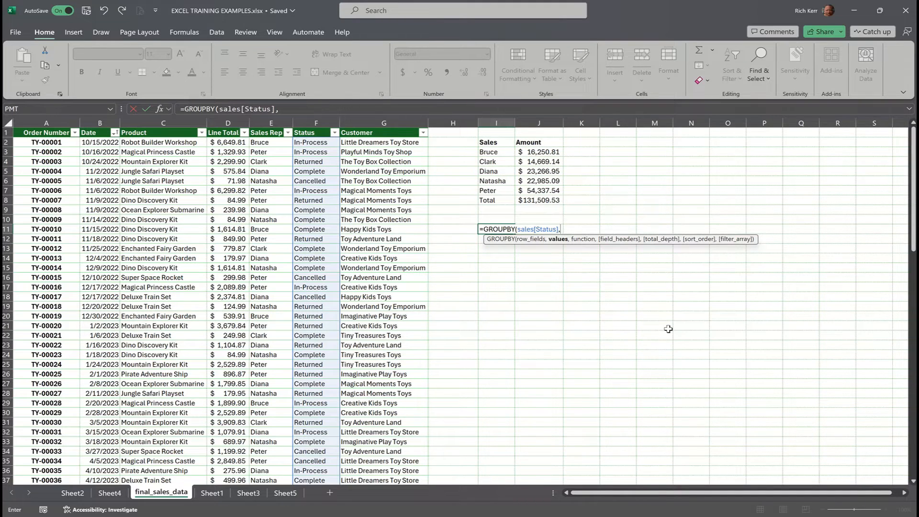
# Add sales[Order Number] as the values argument of the GROUPBY formula in I11.
pyautogui.write('sales[')
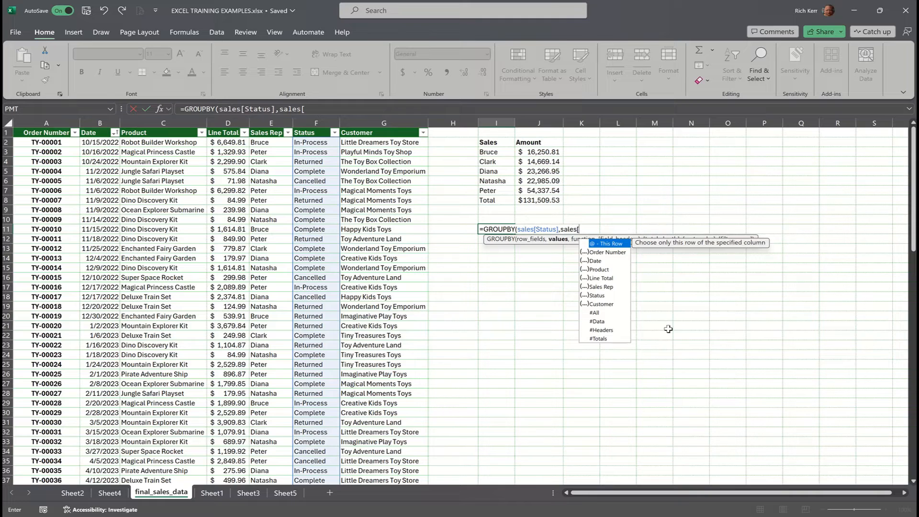
pyautogui.write('O')
pyautogui.press('Tab')
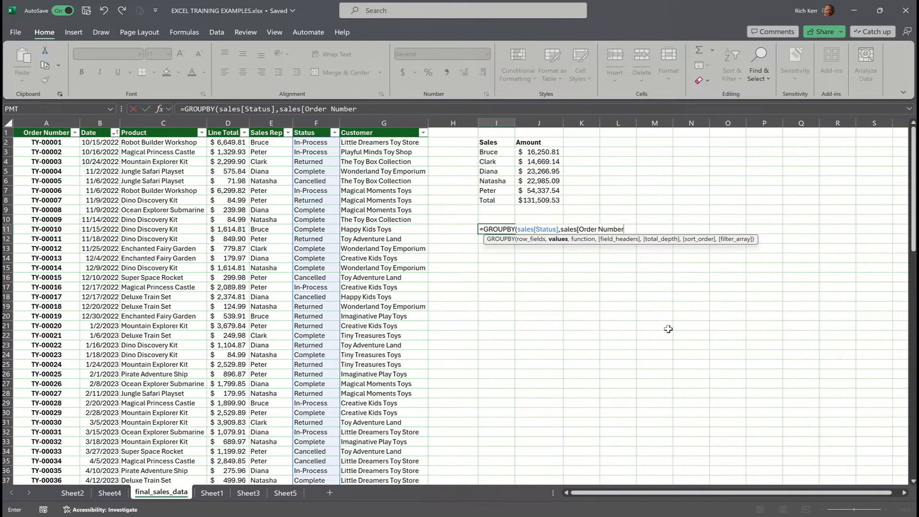
pyautogui.write('],')
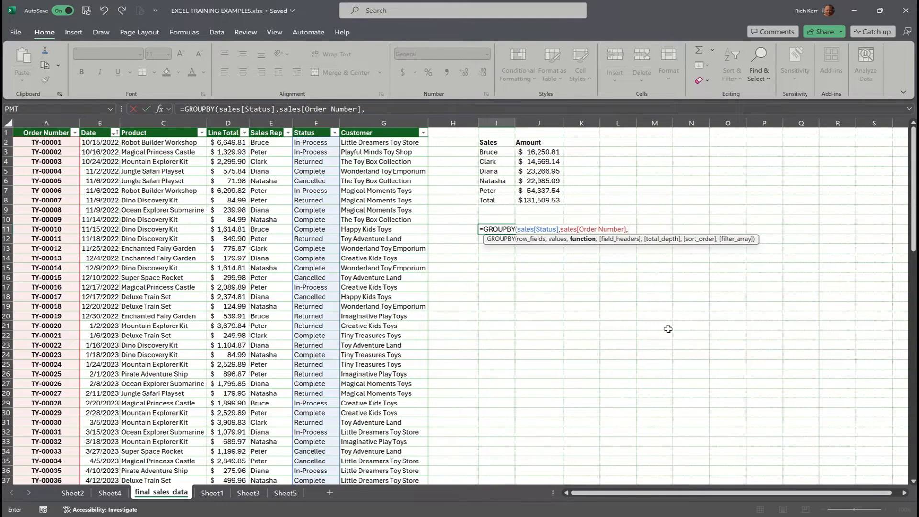
pyautogui.write('count')
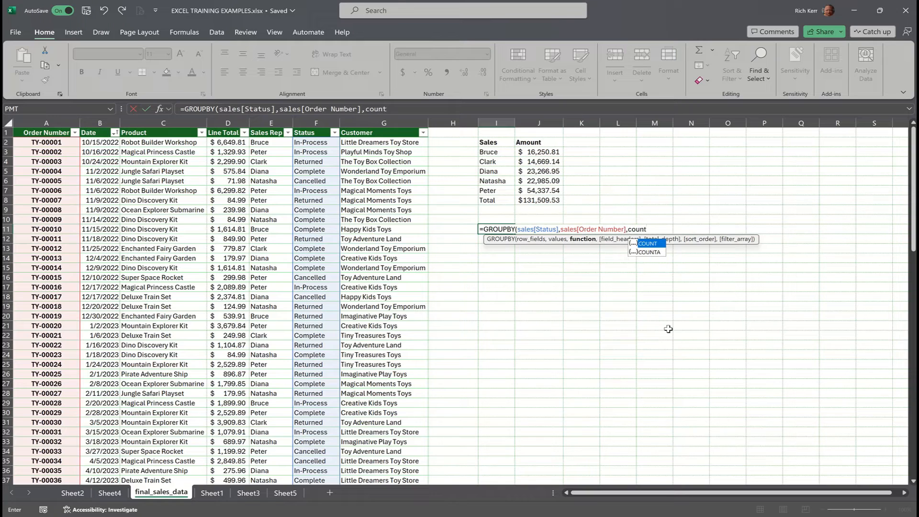
pyautogui.write(')')
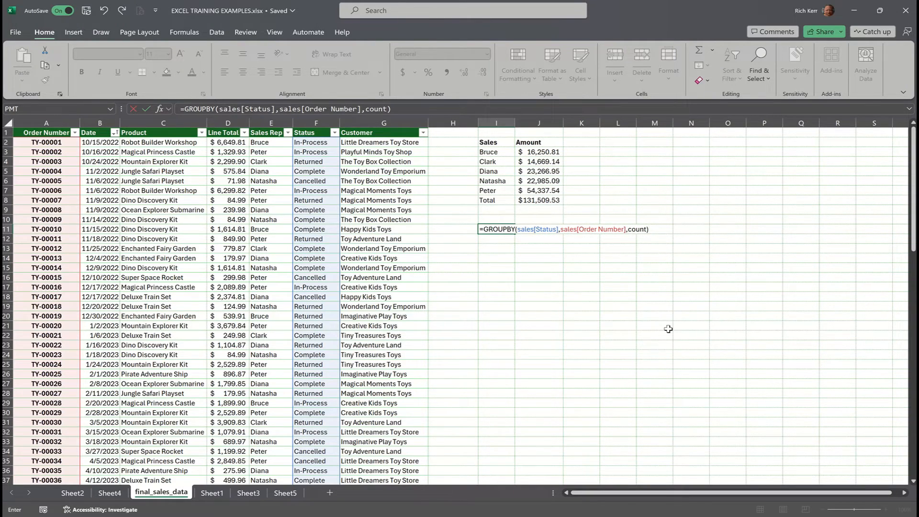
# Complete the GROUPBY formula in I11 with count as its aggregation function and commit it.
pyautogui.press('Return')
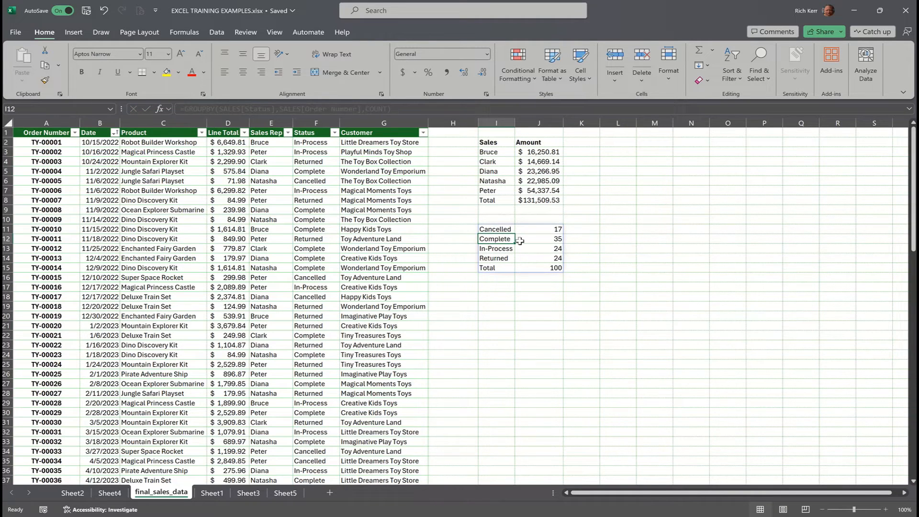
# Enter the headers Status in I10 and Order Count in J10 above the grouped status results.
pyautogui.click(498, 218)
pyautogui.write('St')
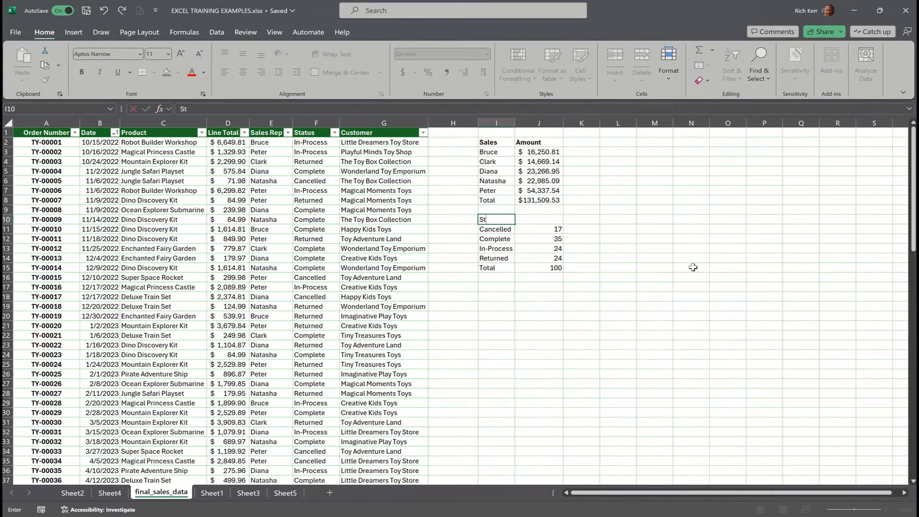
pyautogui.write('atus')
pyautogui.press('Tab')
pyautogui.write('Order Counbt')
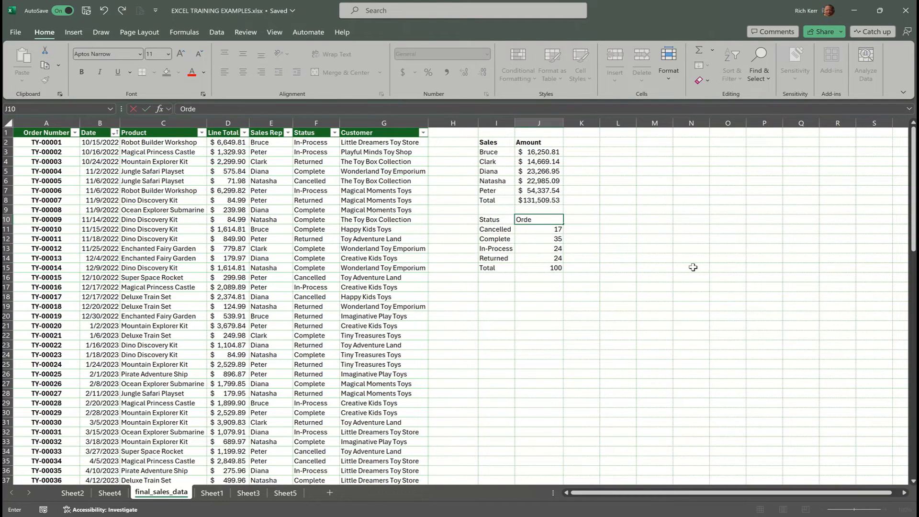
pyautogui.press('BackSpace')
pyautogui.press('BackSpace')
pyautogui.write('t')
# Make the headers in I10:J10 bold, and select the empty cell I17 below the status summary.
pyautogui.hotkey('shift', 'Left')
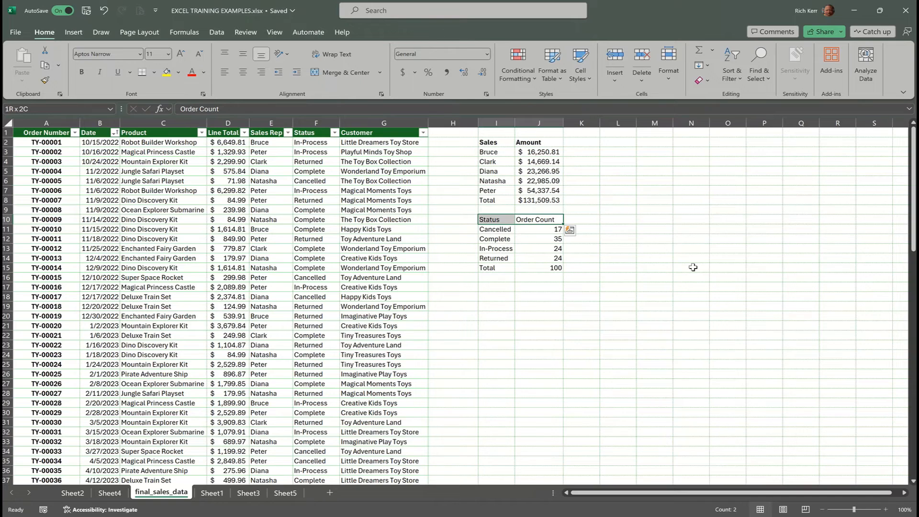
pyautogui.hotkey('ctrl', 'b')
pyautogui.press('Down')
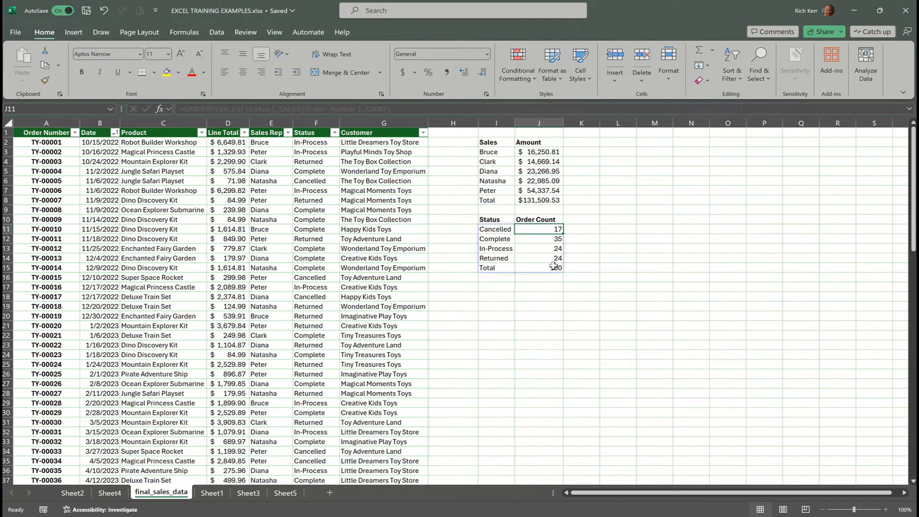
pyautogui.click(505, 290)
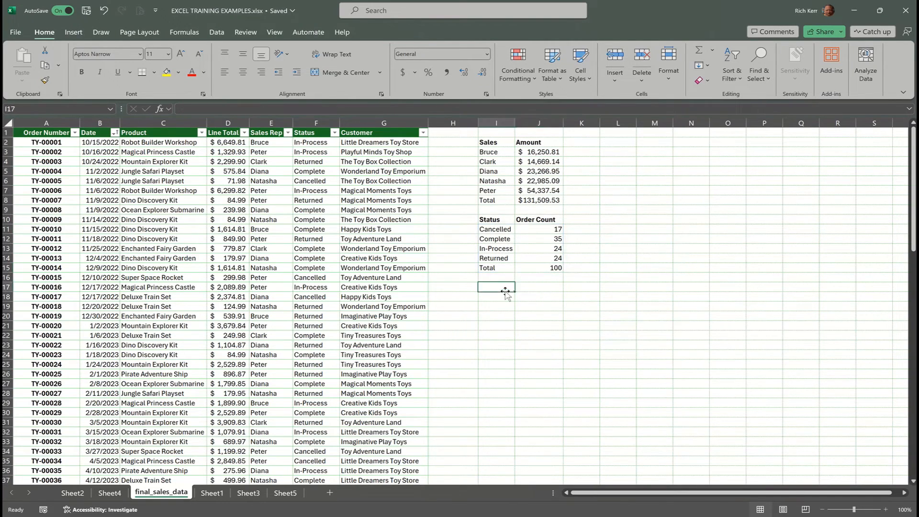